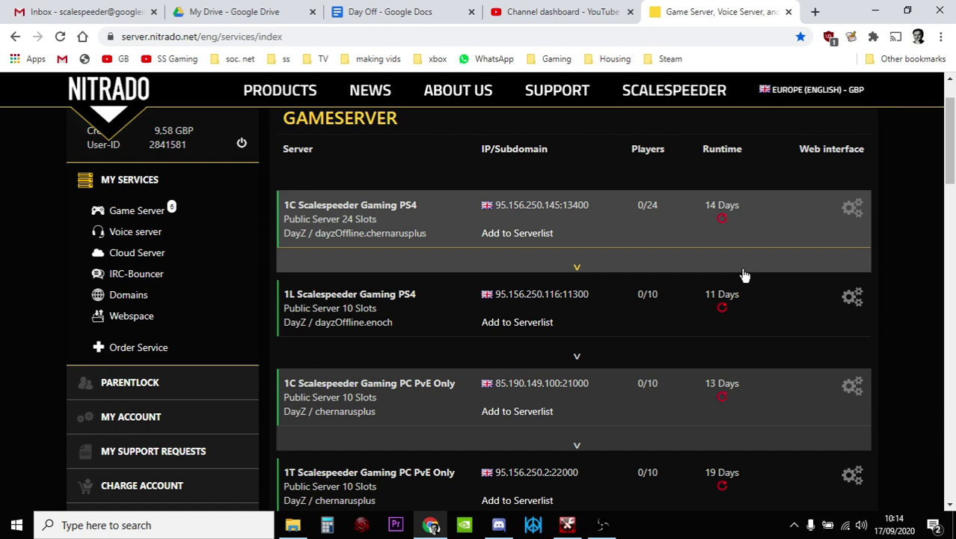
Scroll down the DayZ server dashboard to review its status, CPU, memory and player charts
scroll(756, 277, "down", 1)
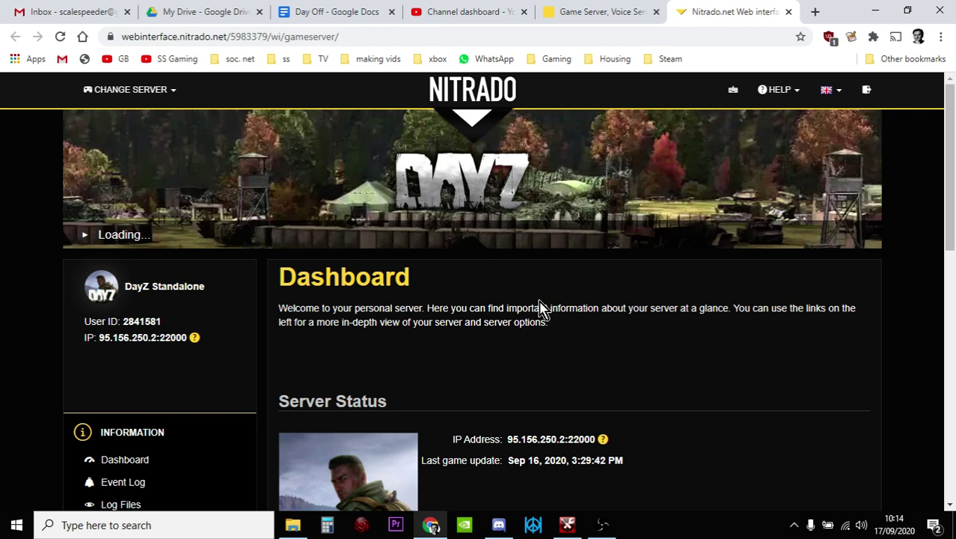
scroll(541, 308, "down", 3)
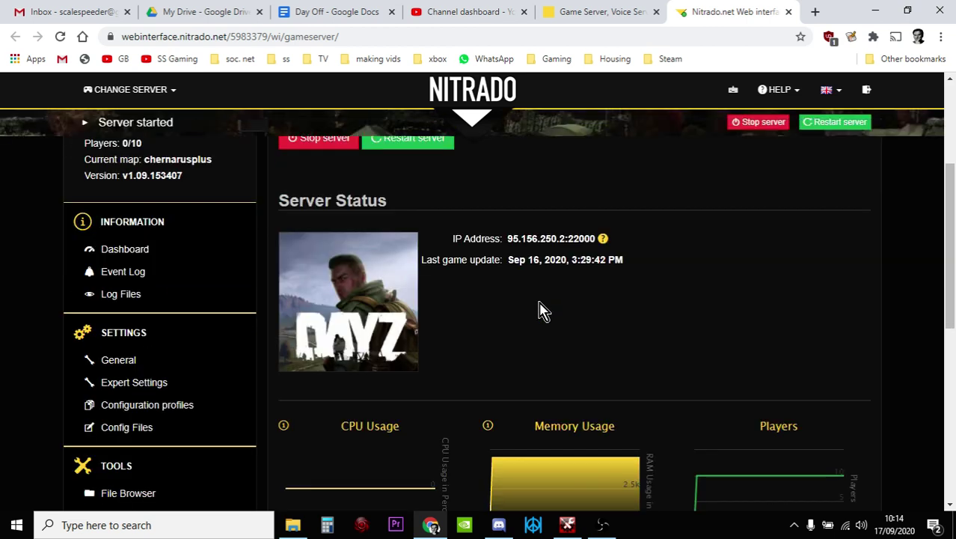
scroll(538, 309, "down", 2)
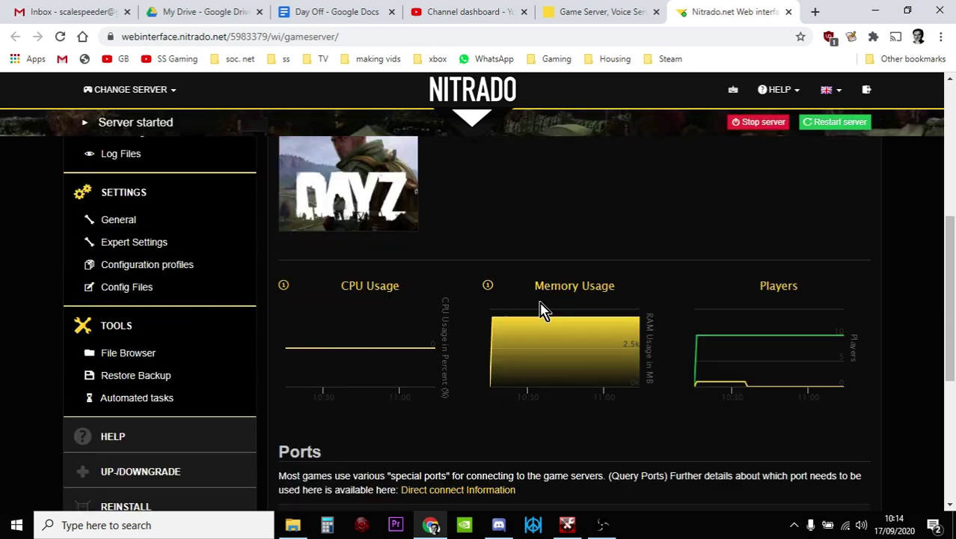
Open the server's File Browser, then return to the server dashboard
left_click(142, 360)
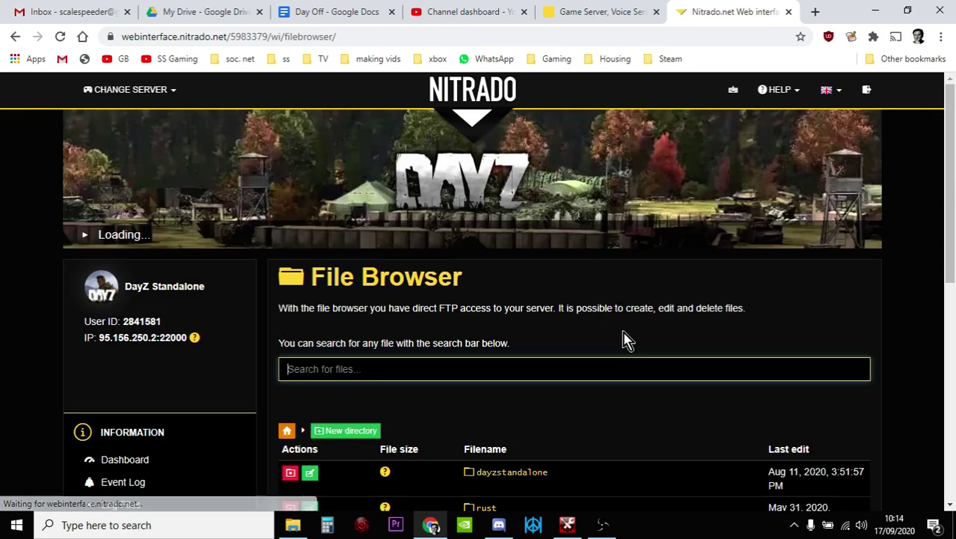
scroll(628, 333, "down", 2)
scroll(640, 299, "down", 1)
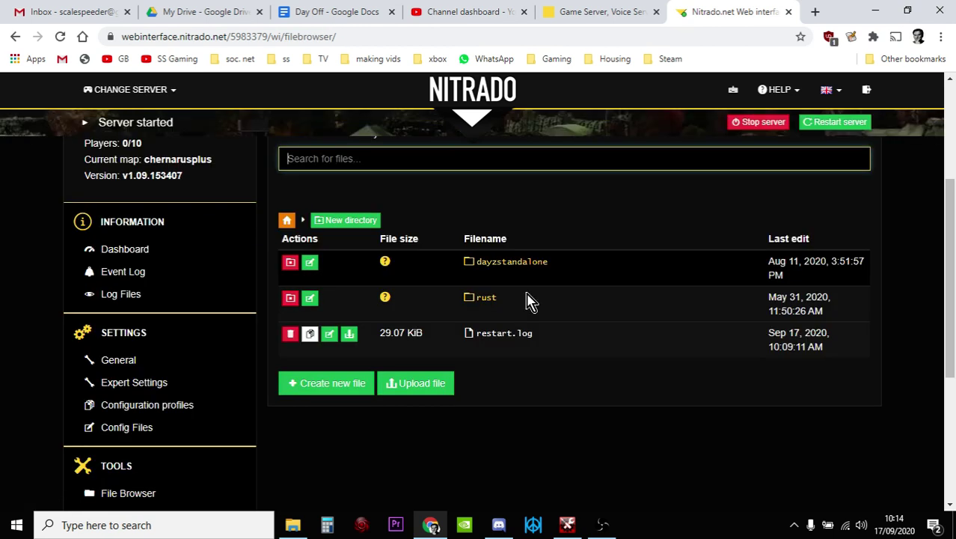
left_click(15, 36)
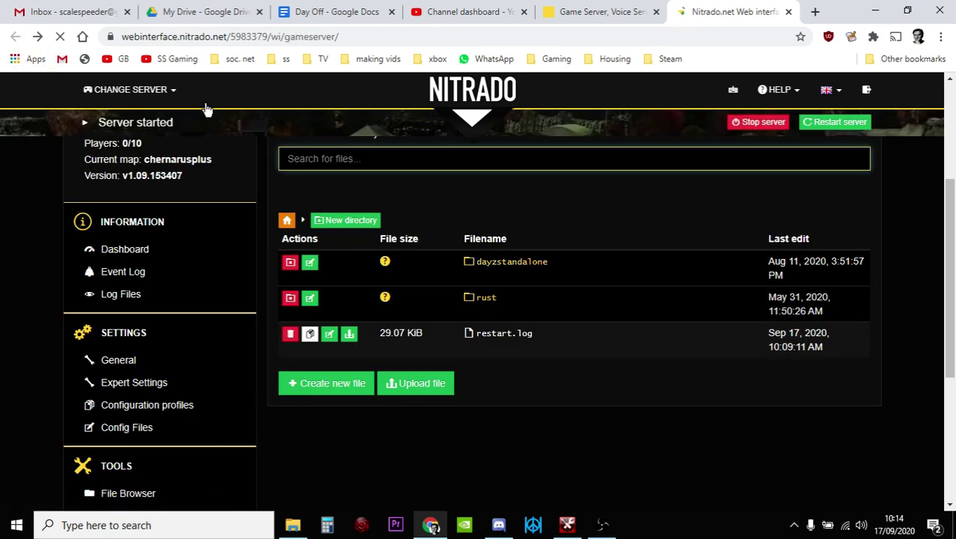
scroll(554, 262, "down", 1)
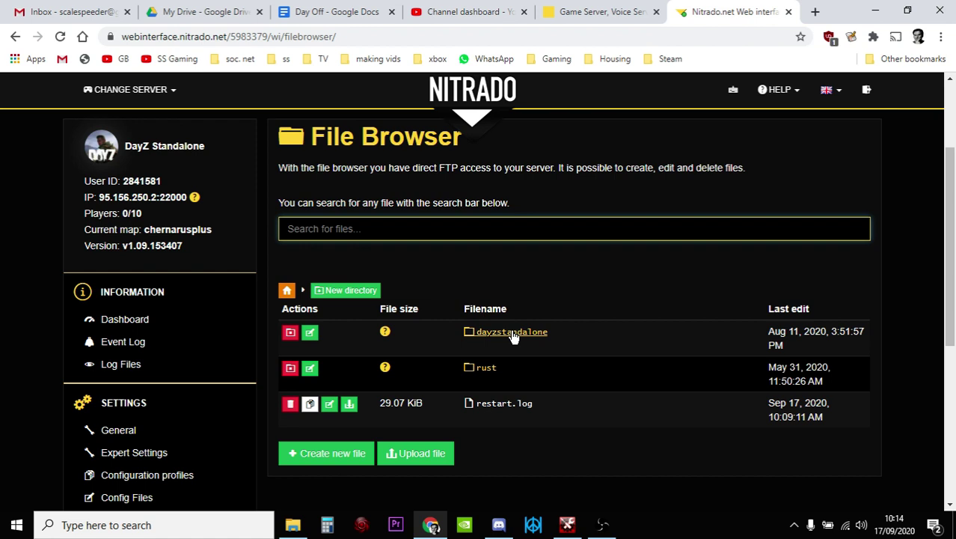
Open the dayzstandalone folder and scroll down to the mpmissions folder
left_click(511, 335)
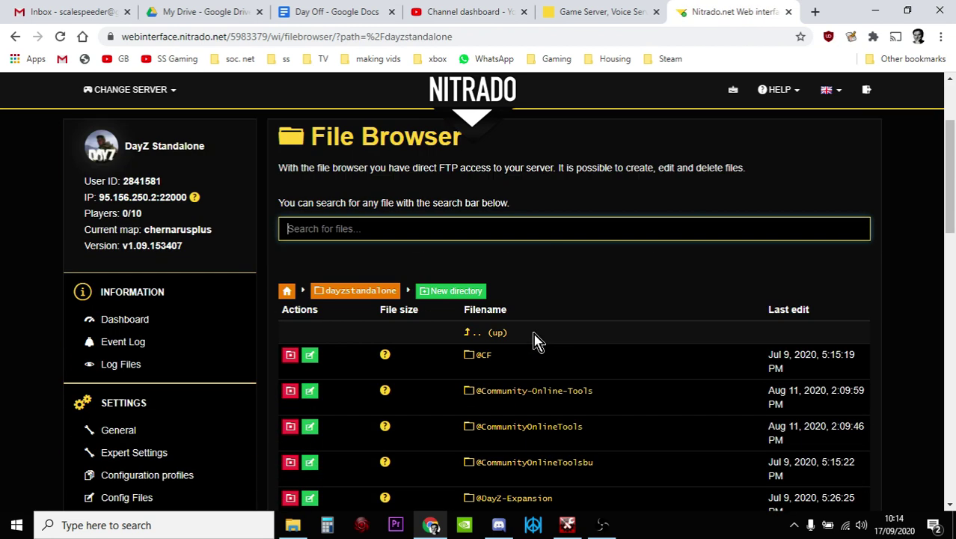
scroll(539, 340, "down", 1)
scroll(545, 336, "down", 1)
scroll(545, 339, "down", 1)
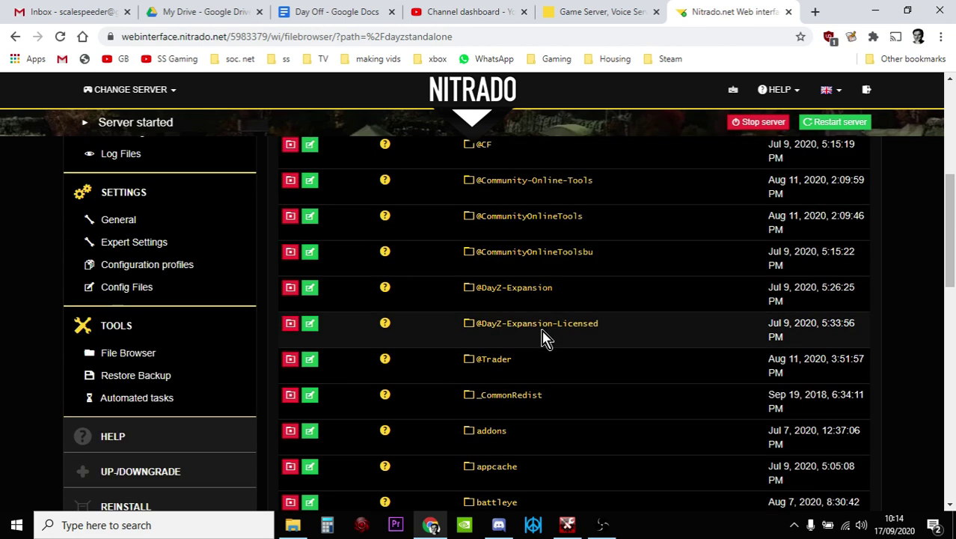
scroll(544, 338, "down", 2)
scroll(545, 338, "down", 3)
scroll(545, 339, "down", 1)
scroll(545, 338, "down", 3)
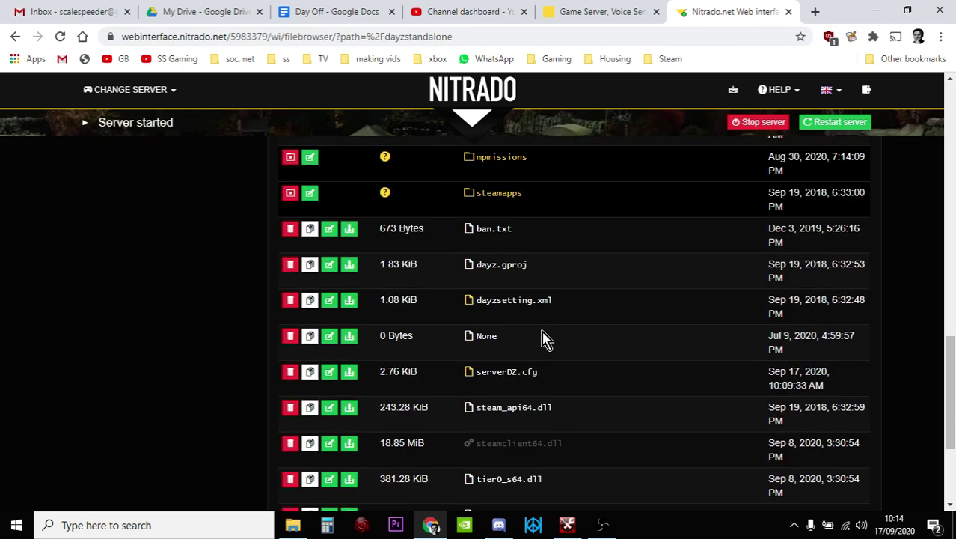
scroll(545, 338, "up", 3)
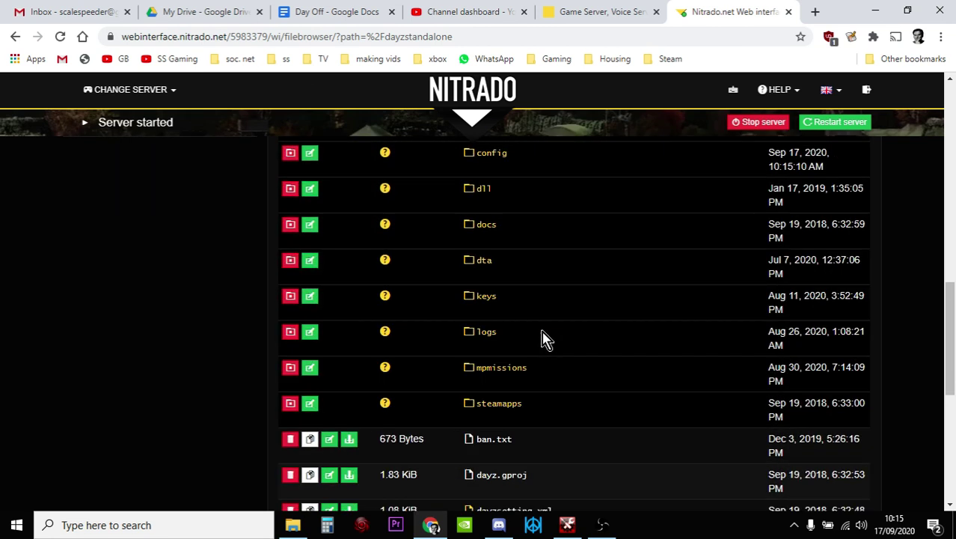
Open mpmissions and scroll through its dayzOffline.chernarusplus, enoch and Expansion mission folders
left_click(498, 371)
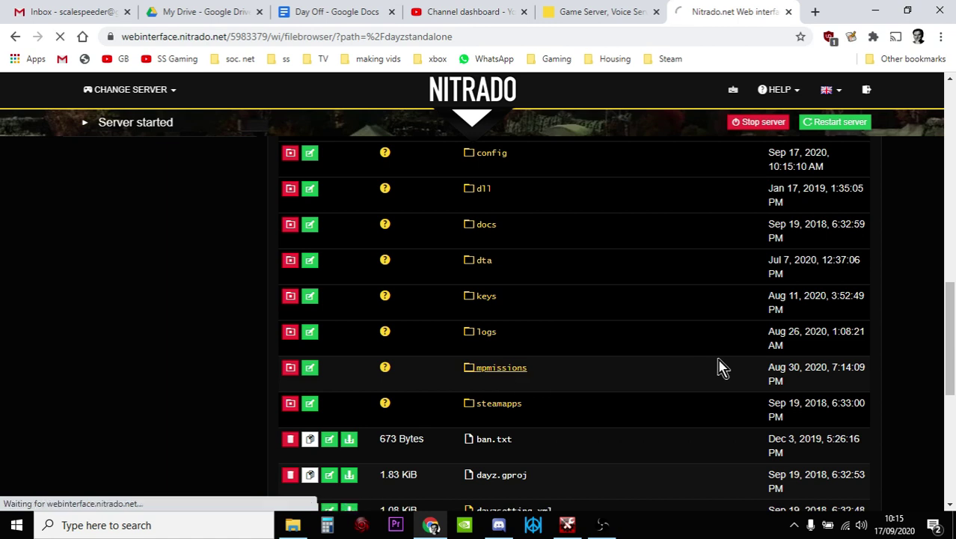
scroll(717, 367, "down", 2)
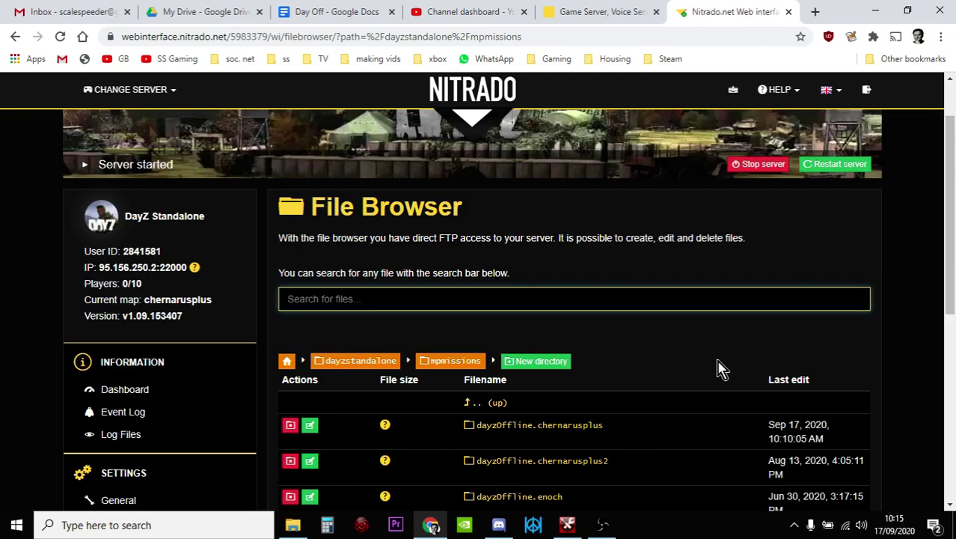
scroll(717, 366, "down", 2)
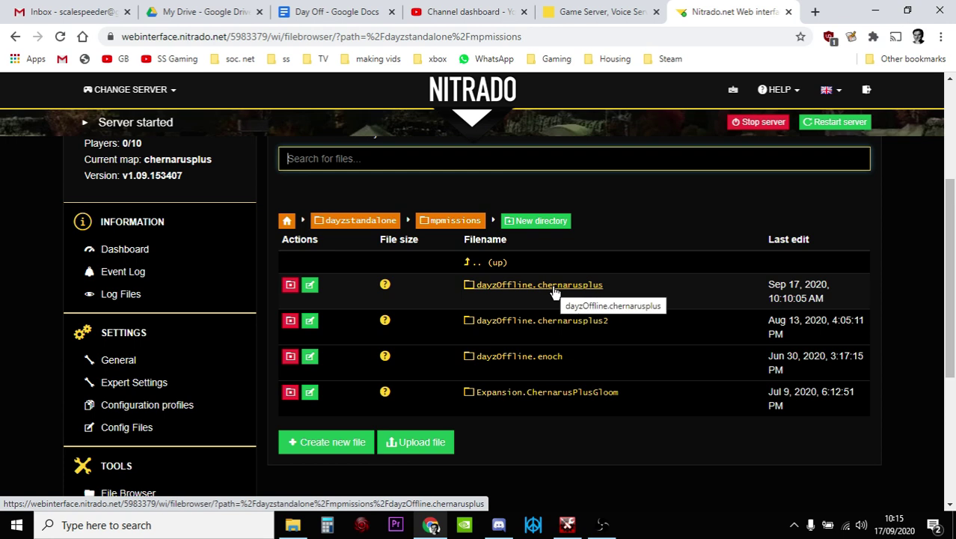
Open dayzOffline.chernarusplus, then its storage_1 folder holding backup, data and players.db
left_click(554, 291)
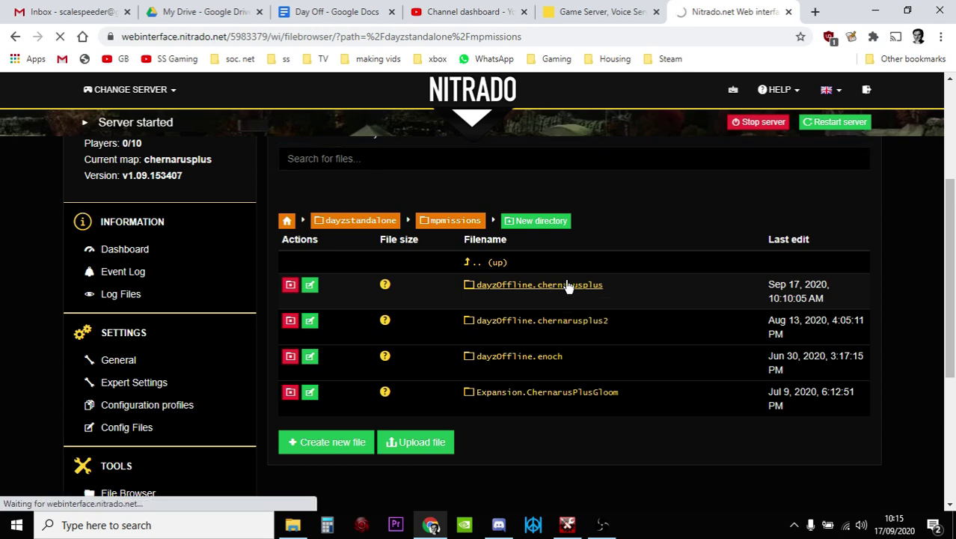
scroll(572, 307, "down", 3)
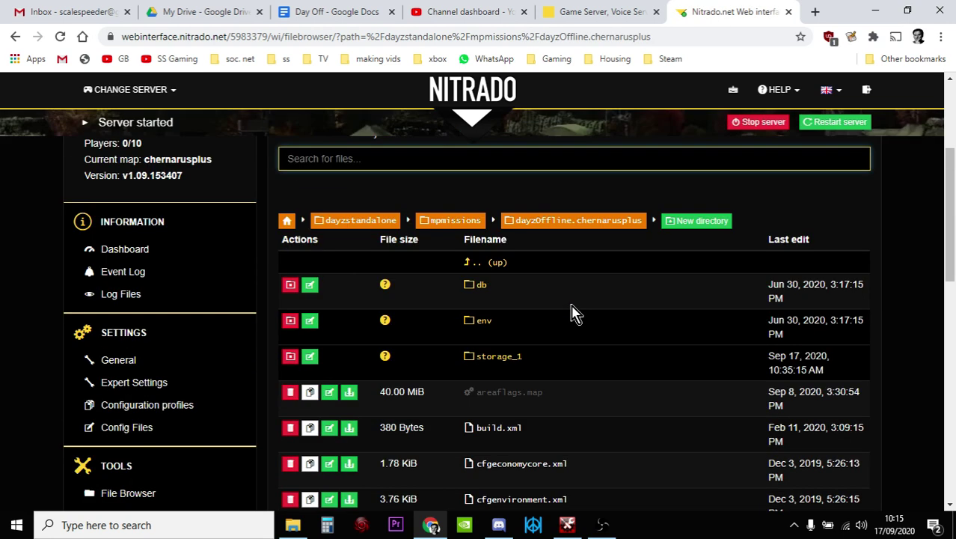
scroll(572, 307, "down", 1)
scroll(571, 298, "down", 1)
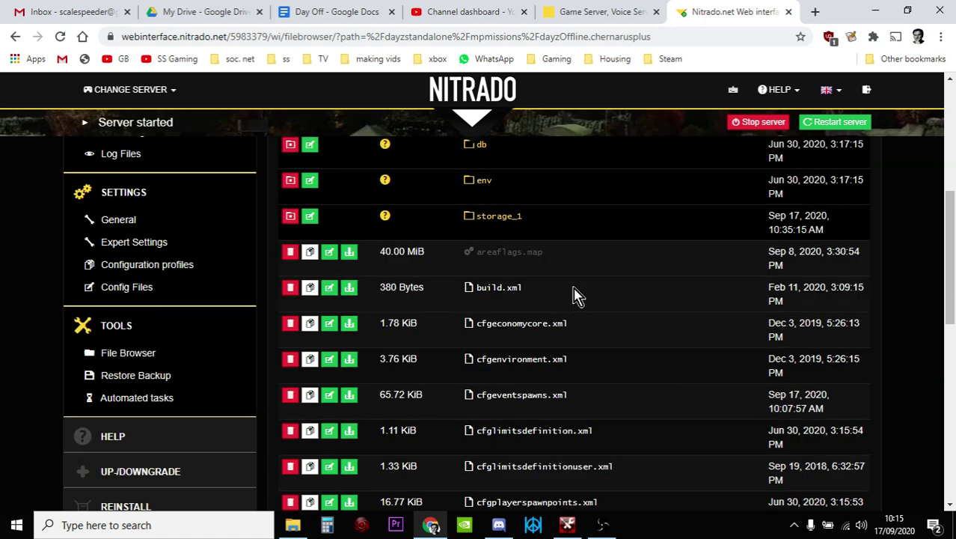
scroll(575, 293, "up", 1)
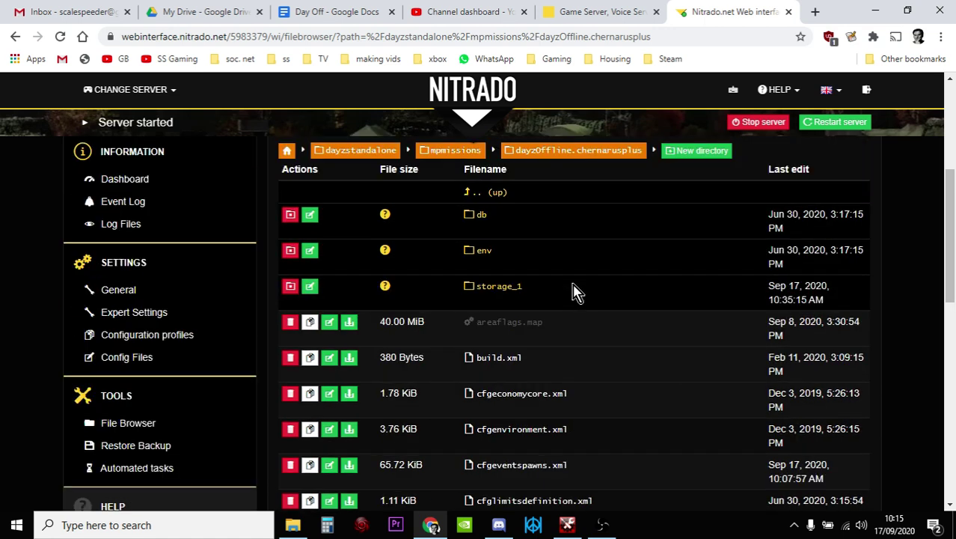
left_click(488, 287)
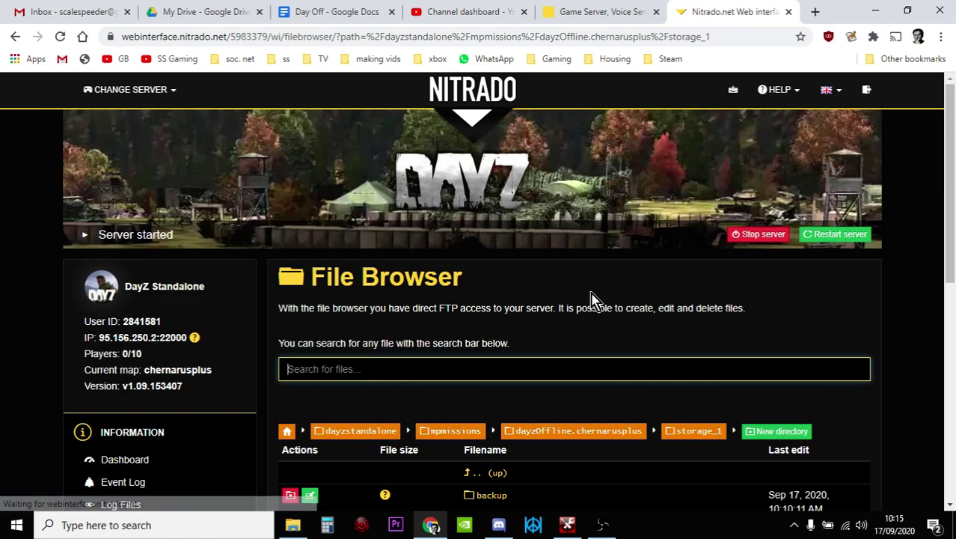
scroll(588, 325, "down", 1)
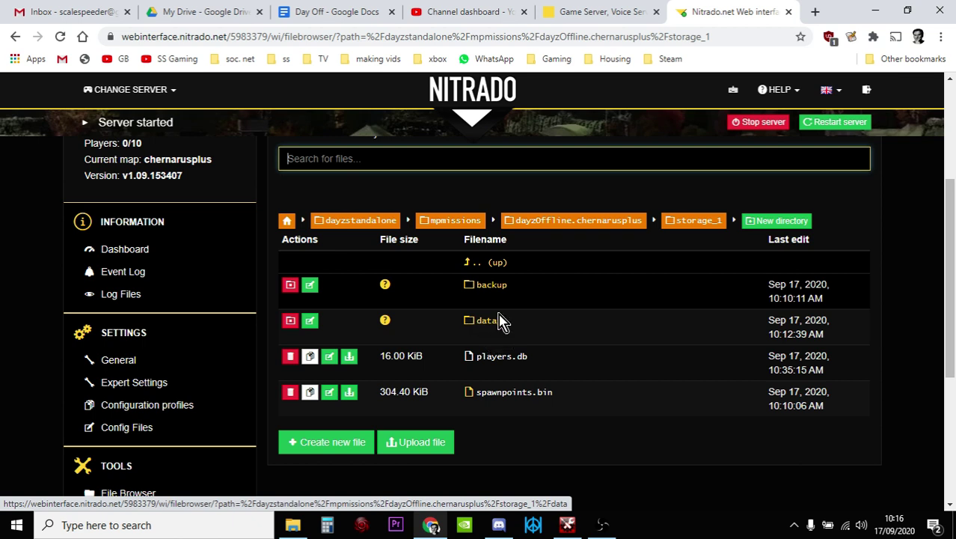
Return from storage_1 to dayzOffline.chernarusplus and scroll its db, env and mission files
left_click(606, 222)
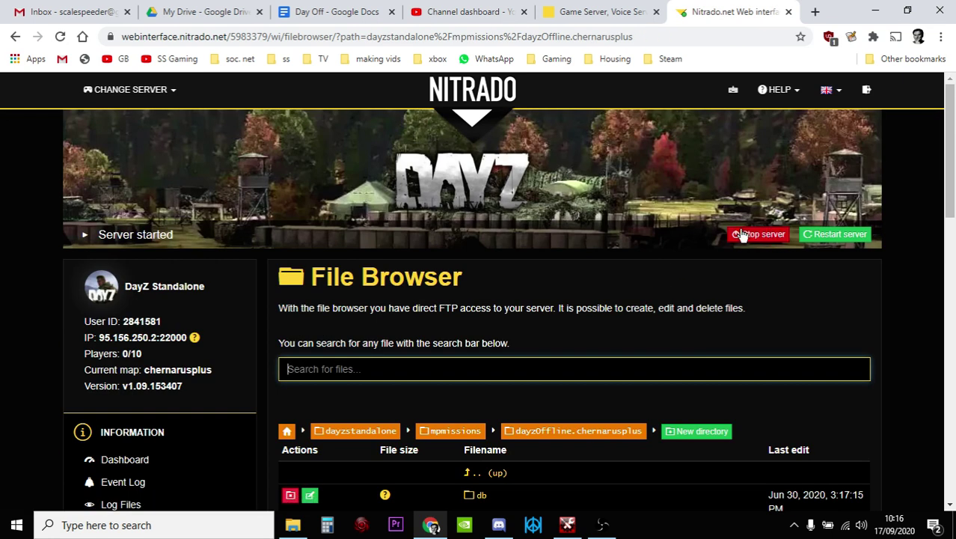
scroll(740, 244, "down", 2)
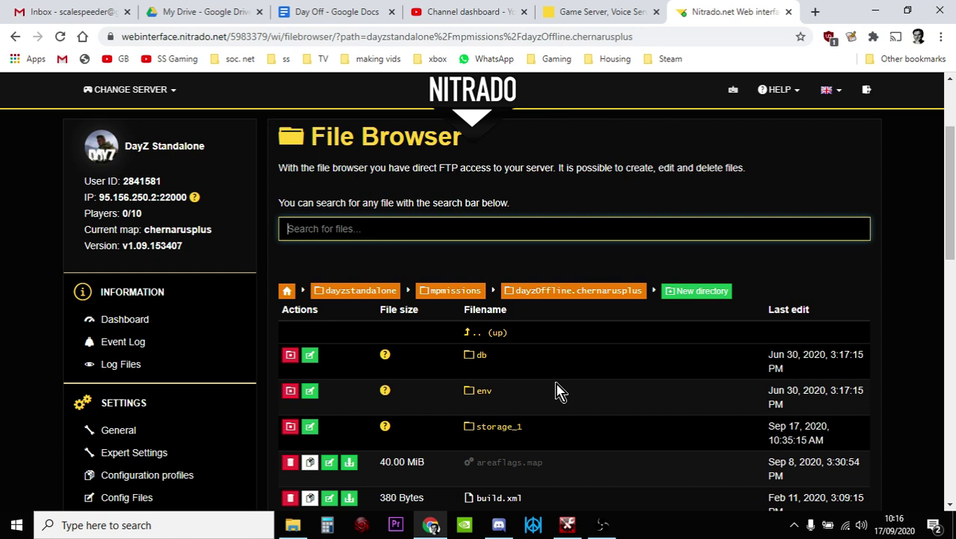
scroll(557, 392, "down", 1)
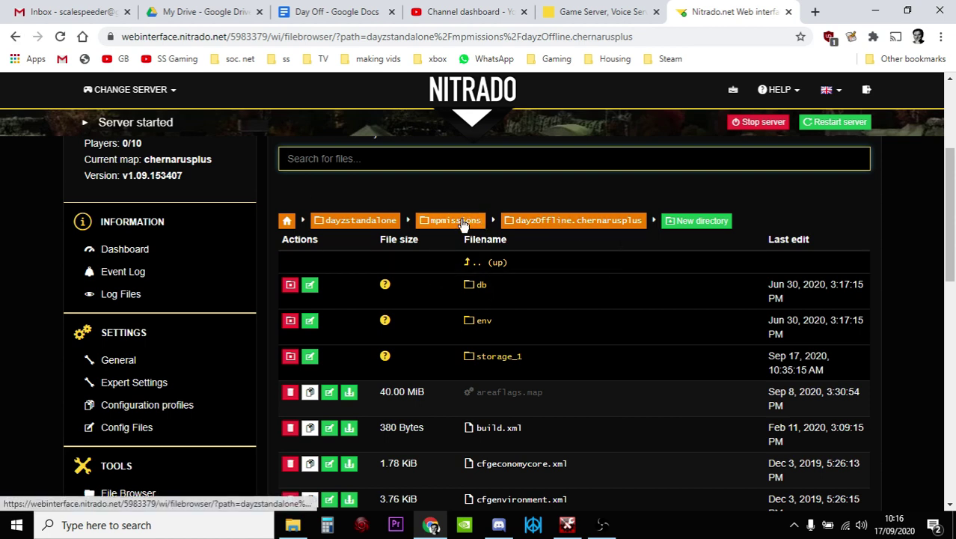
Go up to dayzstandalone and reopen the mpmissions folder
left_click(382, 220)
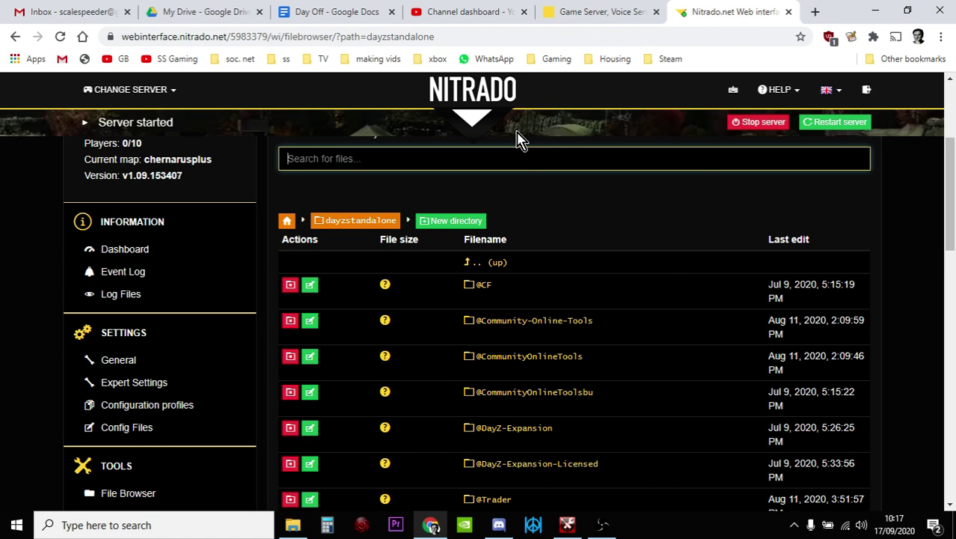
scroll(618, 261, "down", 3)
scroll(617, 260, "up", 3)
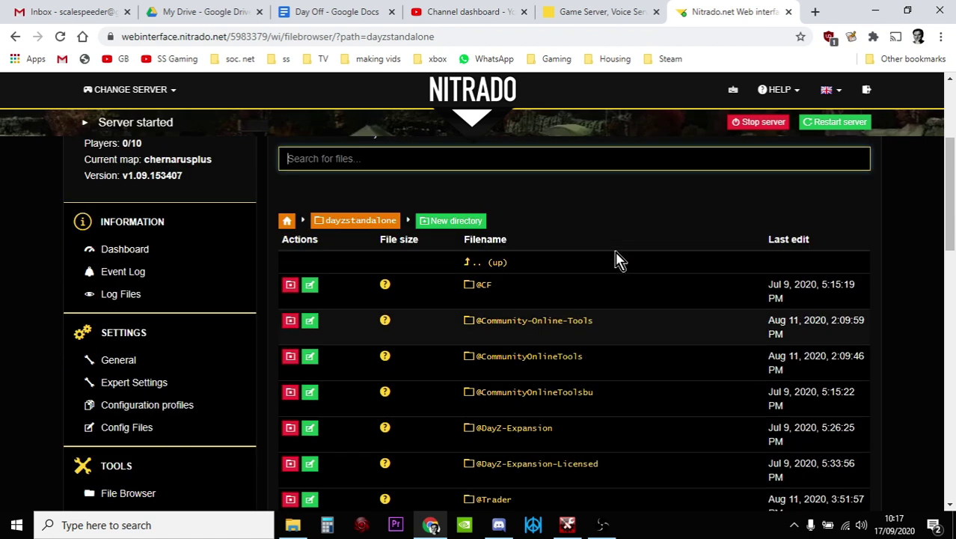
scroll(617, 261, "down", 3)
scroll(615, 260, "down", 3)
scroll(615, 261, "down", 1)
scroll(615, 261, "down", 1)
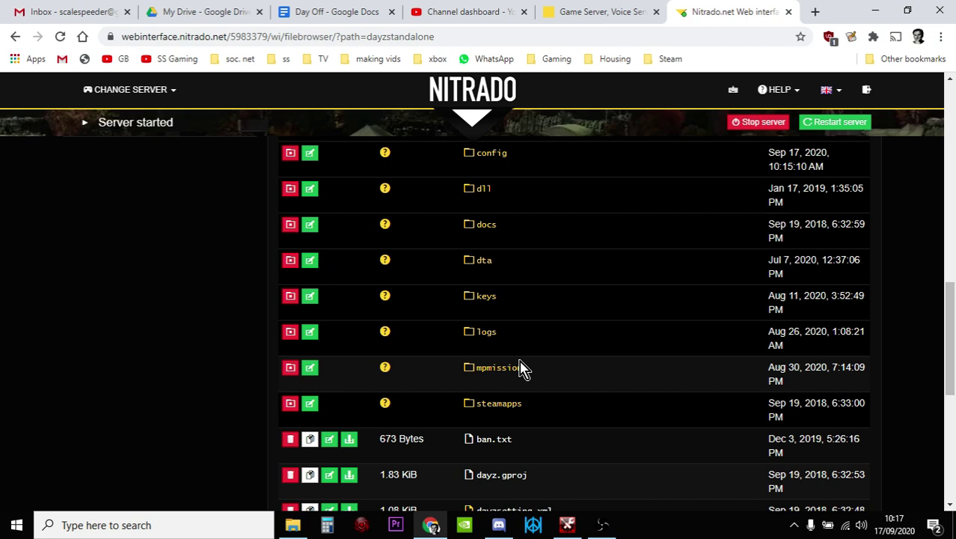
left_click(517, 369)
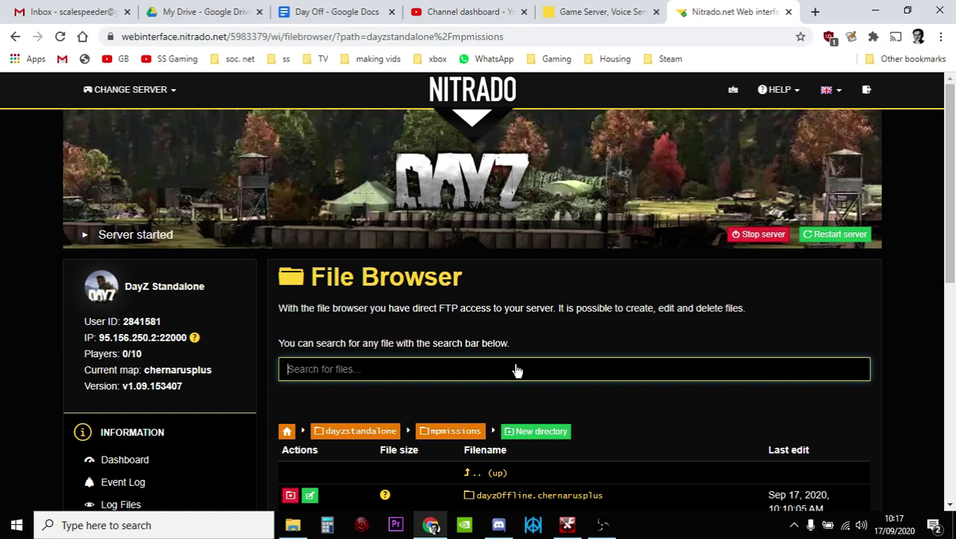
scroll(524, 363, "down", 2)
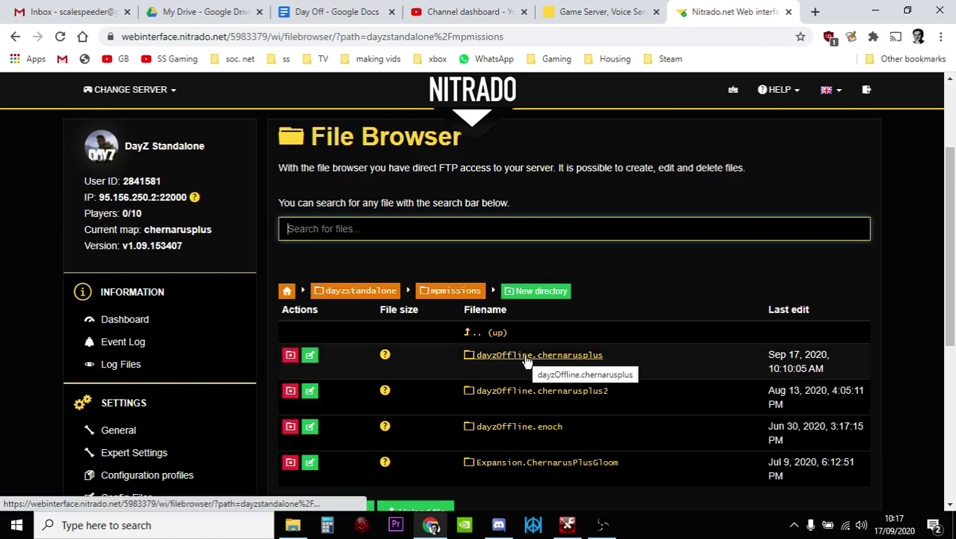
Open the dayzOffline.chernarusplus folder from the mpmissions list
left_click(577, 358)
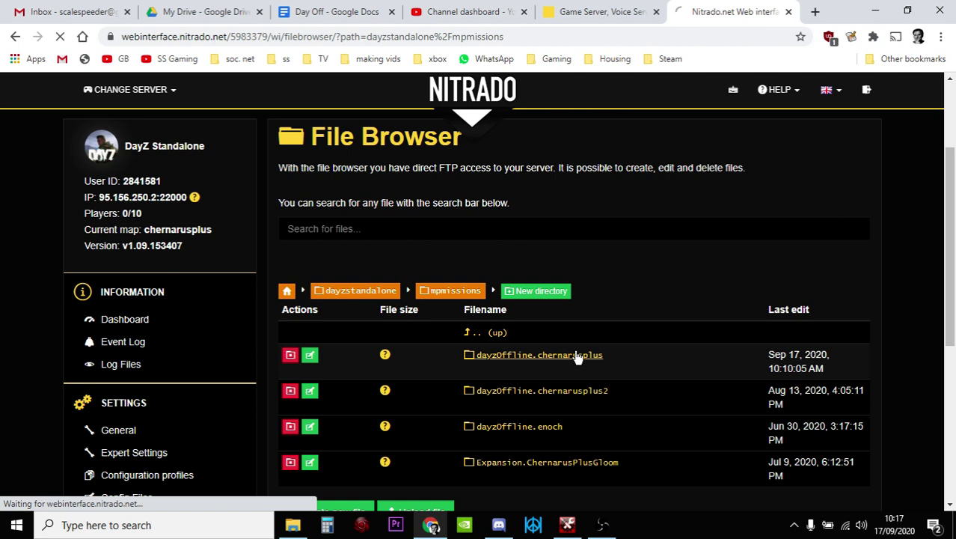